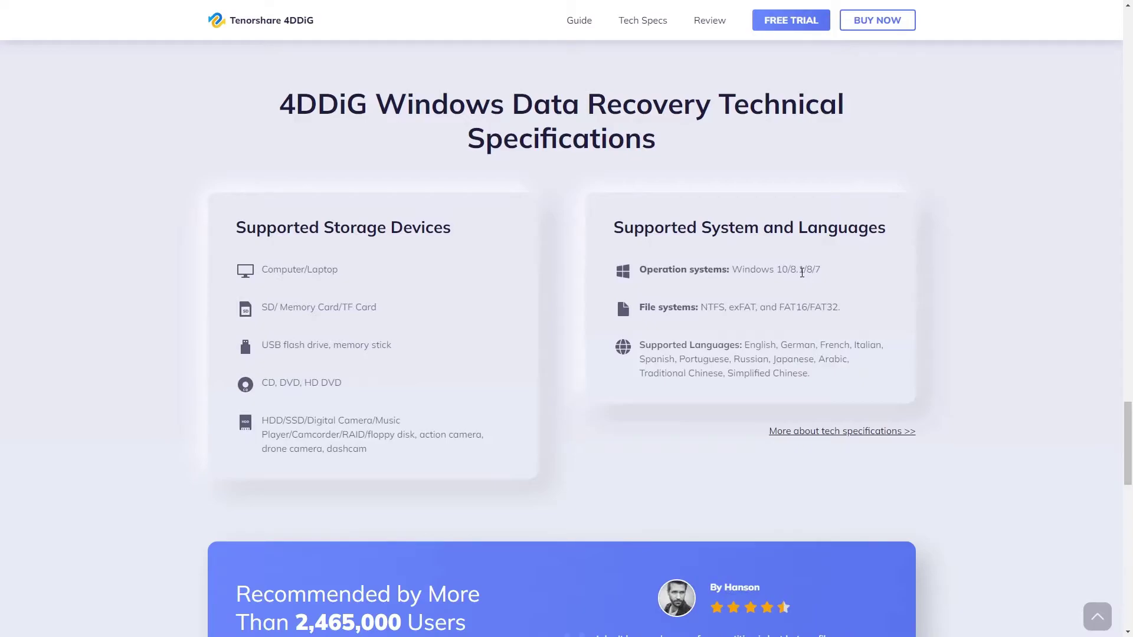
Step: Review the supported systems and languages, technical specifications and FAQs on the 4DDiG Windows Data Recovery page
scroll(802, 272, "down", 2)
left_click_drag(643, 229, 876, 264)
left_click(863, 264)
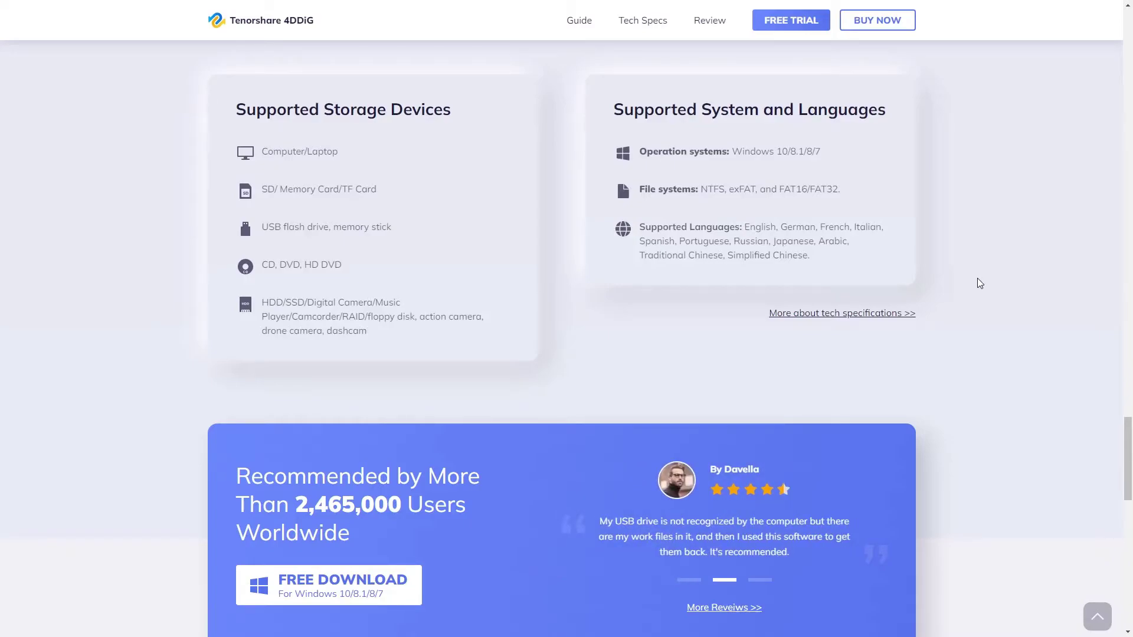
scroll(977, 277, "down", 1)
scroll(977, 282, "down", 14)
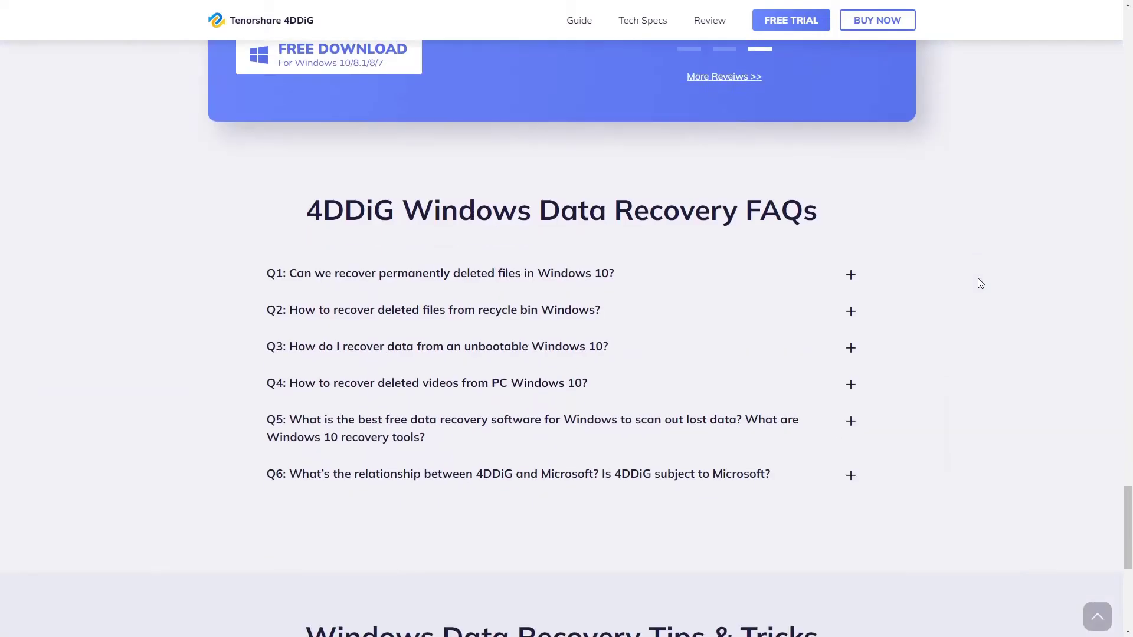
scroll(981, 281, "up", 5)
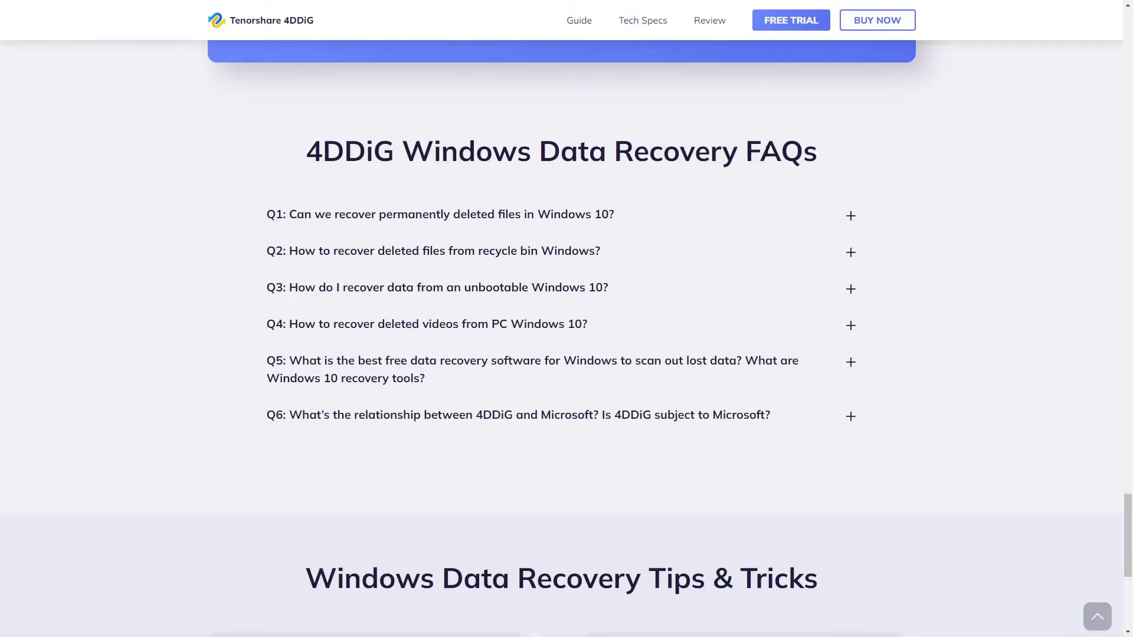
scroll(933, 155, "down", 5)
scroll(774, 459, "down", 1)
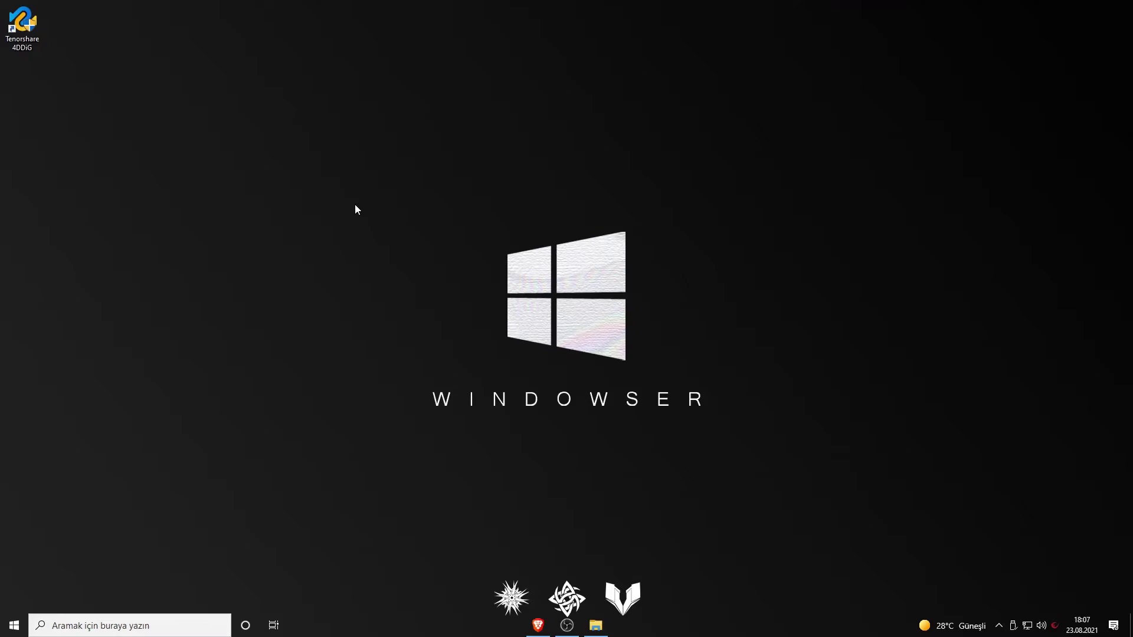
Step: Scan Local Disk (C:) for lost files in Tenorshare 4DDiG, pausing the scan and dismissing the file-finding tips
double_click(21, 35)
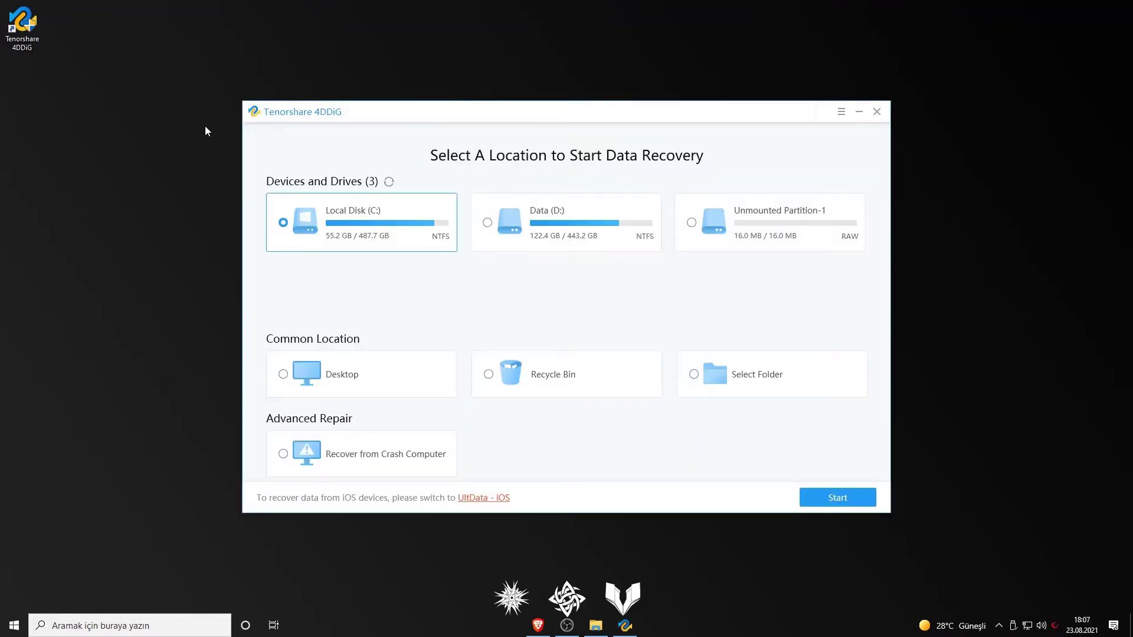
left_click_drag(298, 120, 345, 130)
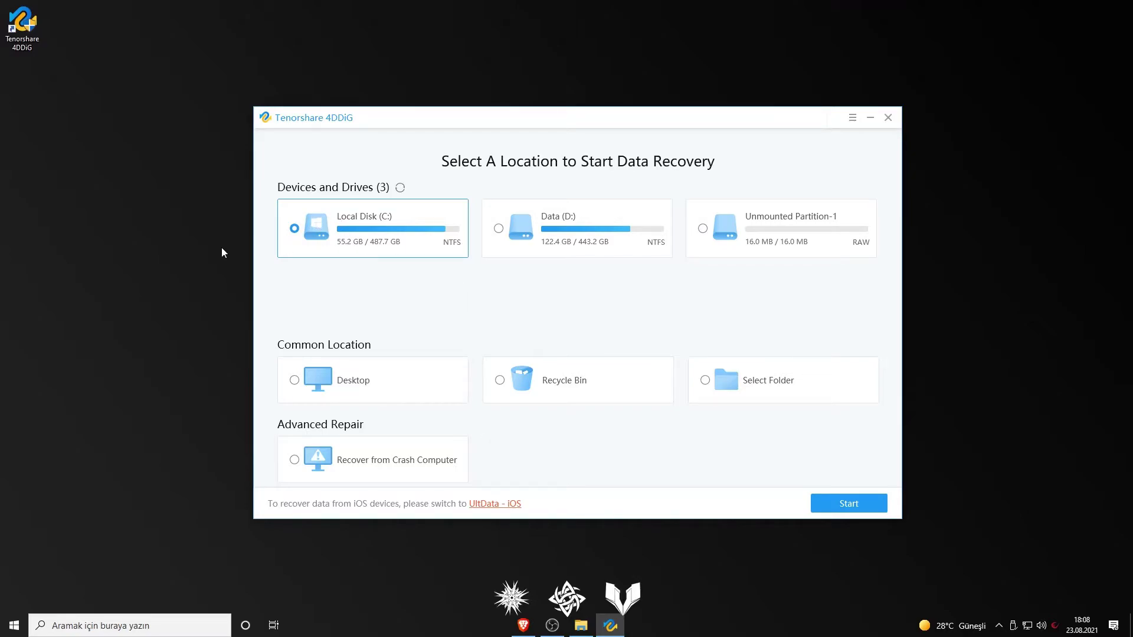
left_click(838, 500)
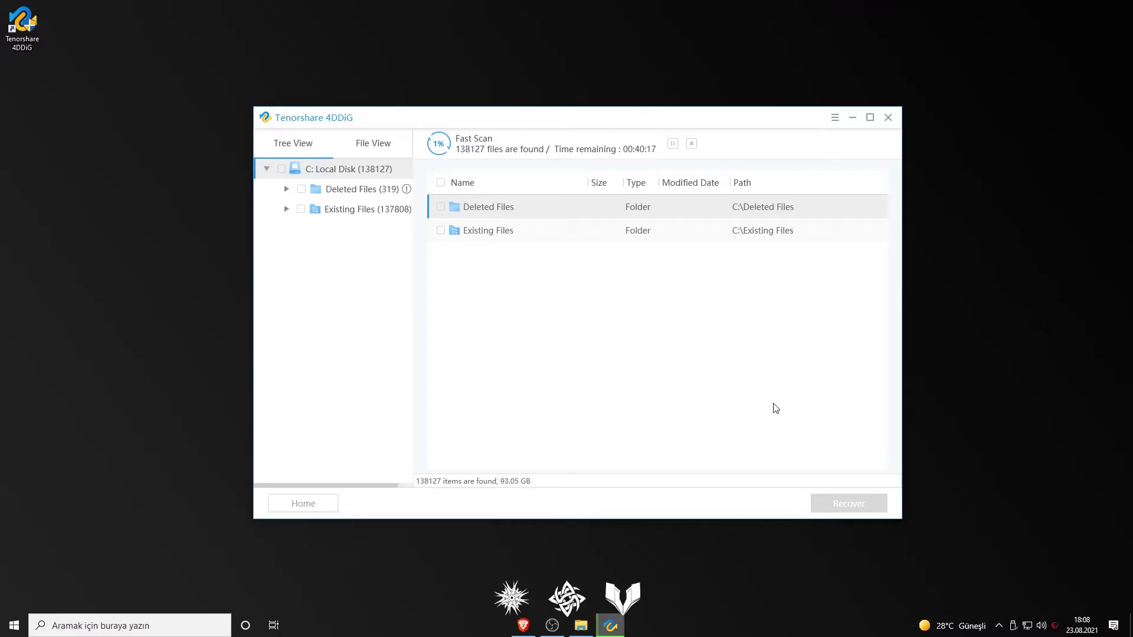
left_click(673, 145)
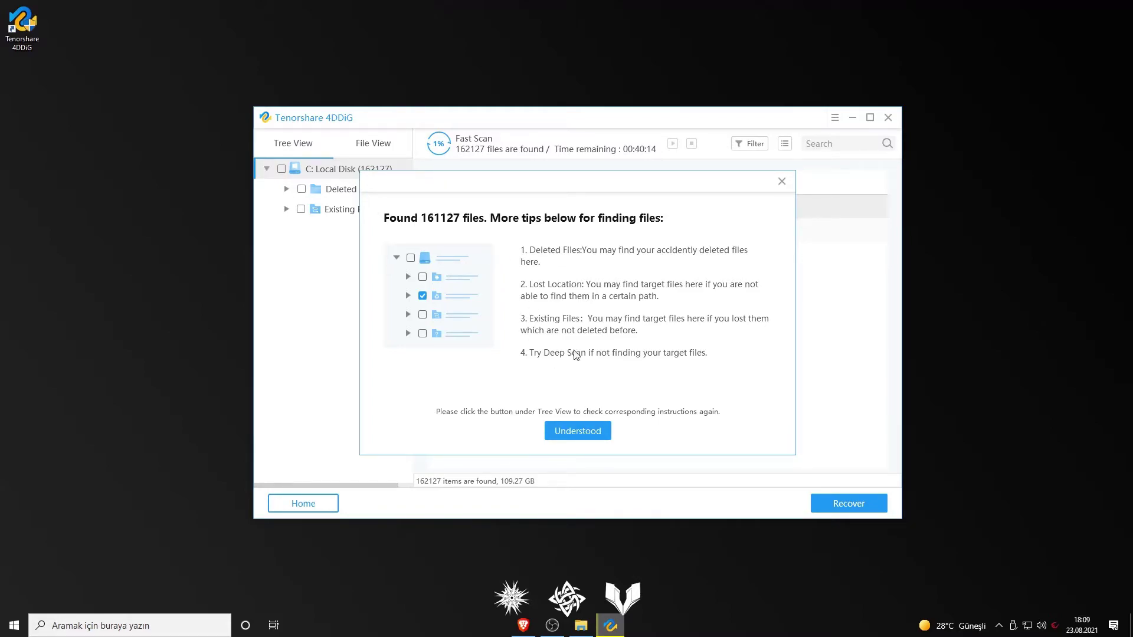
left_click(582, 430)
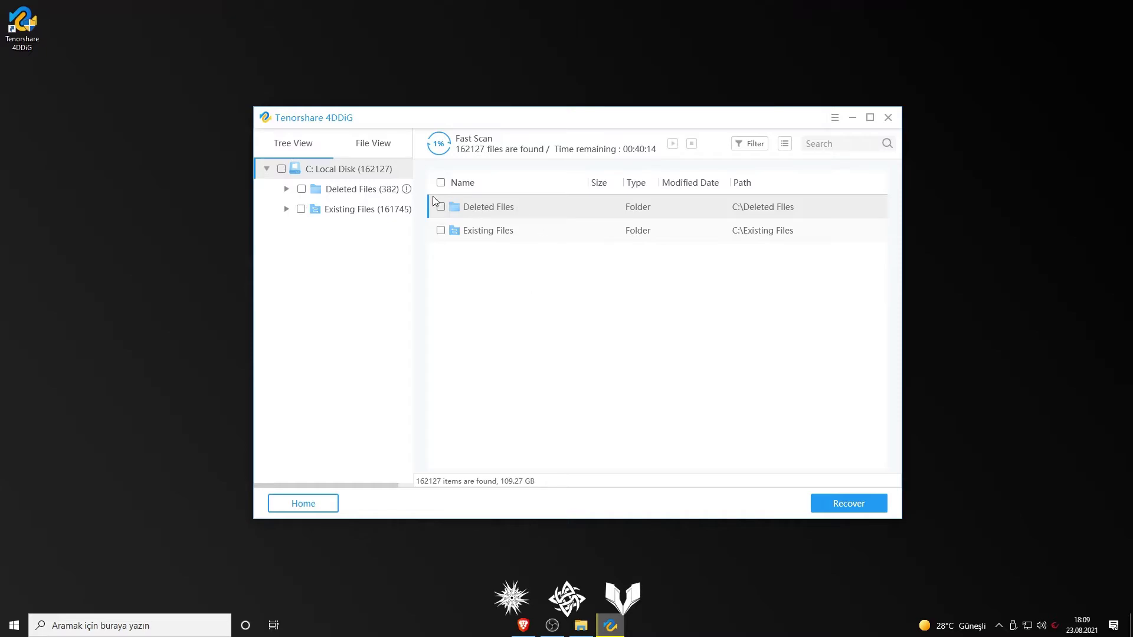
Step: Select the S-1-5-21 folder in $RECYCLE.BIN under Deleted Files and start its recovery
left_click(287, 189)
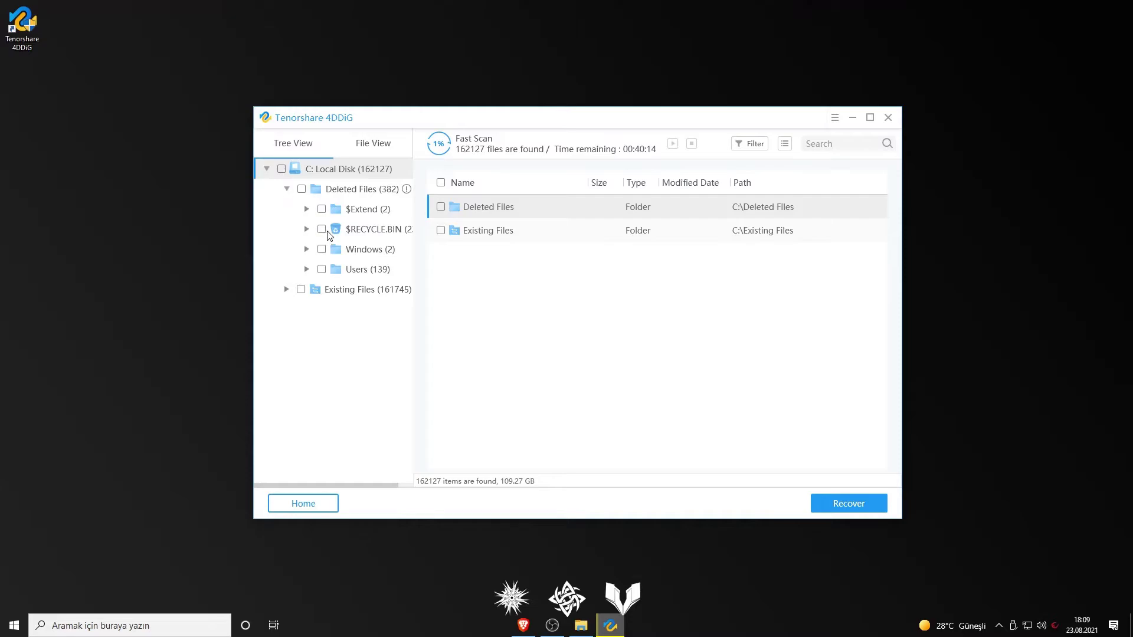
left_click(364, 236)
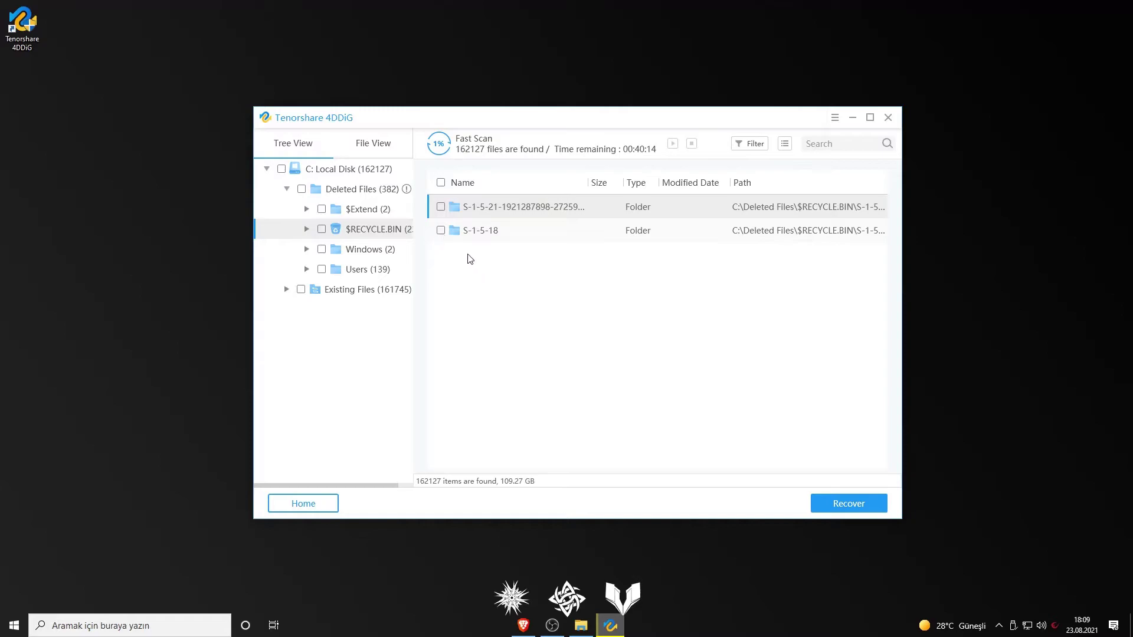
left_click(441, 206)
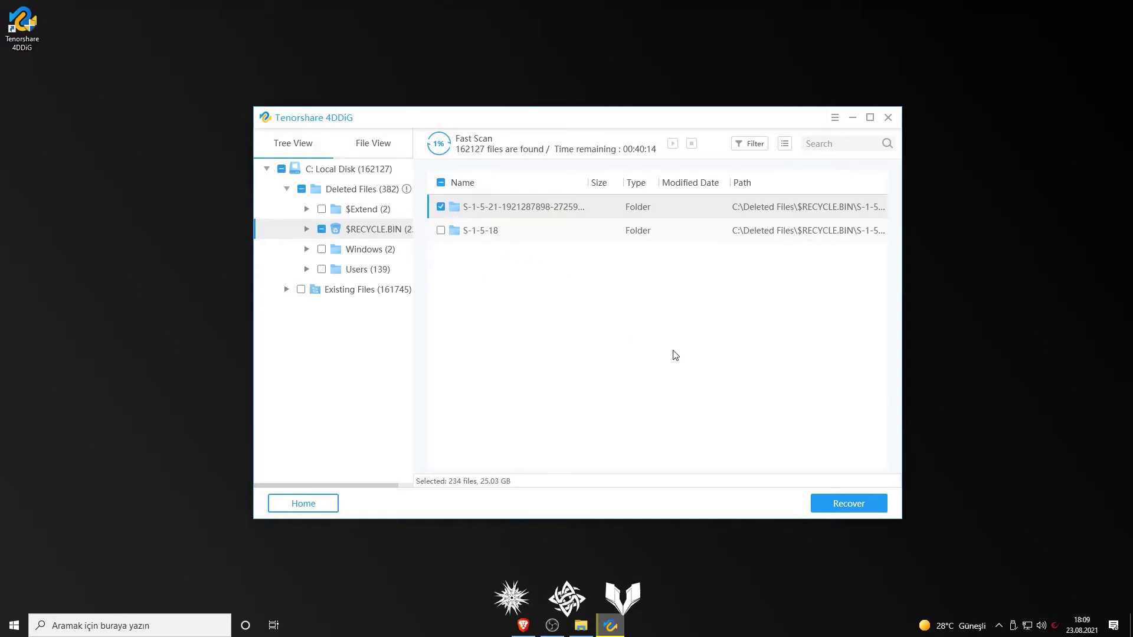
left_click(855, 507)
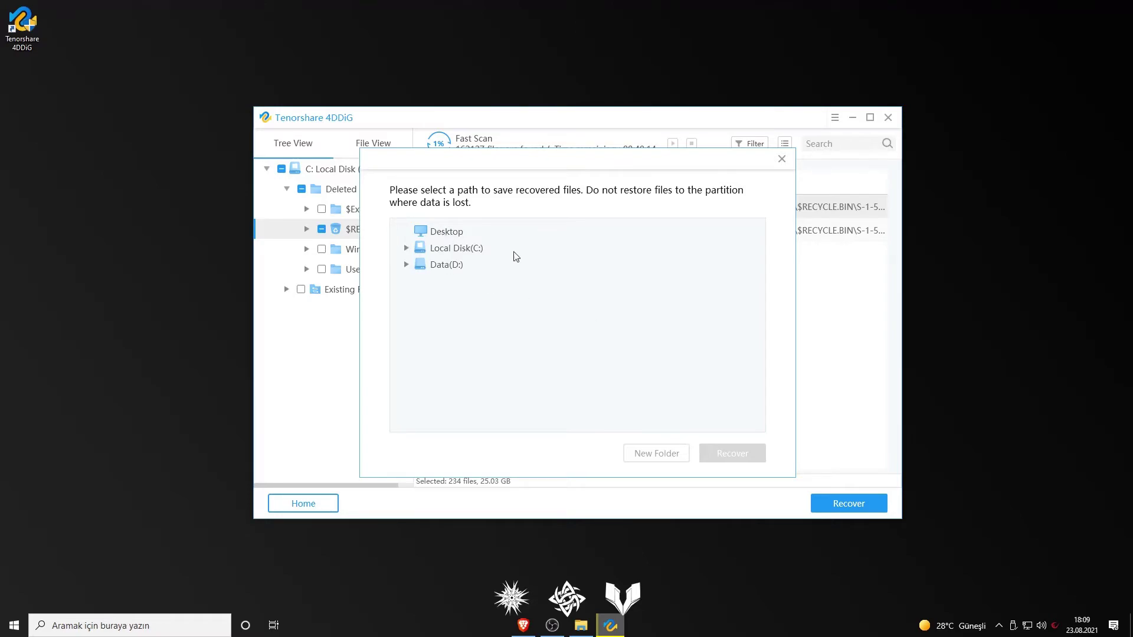
left_click(457, 234)
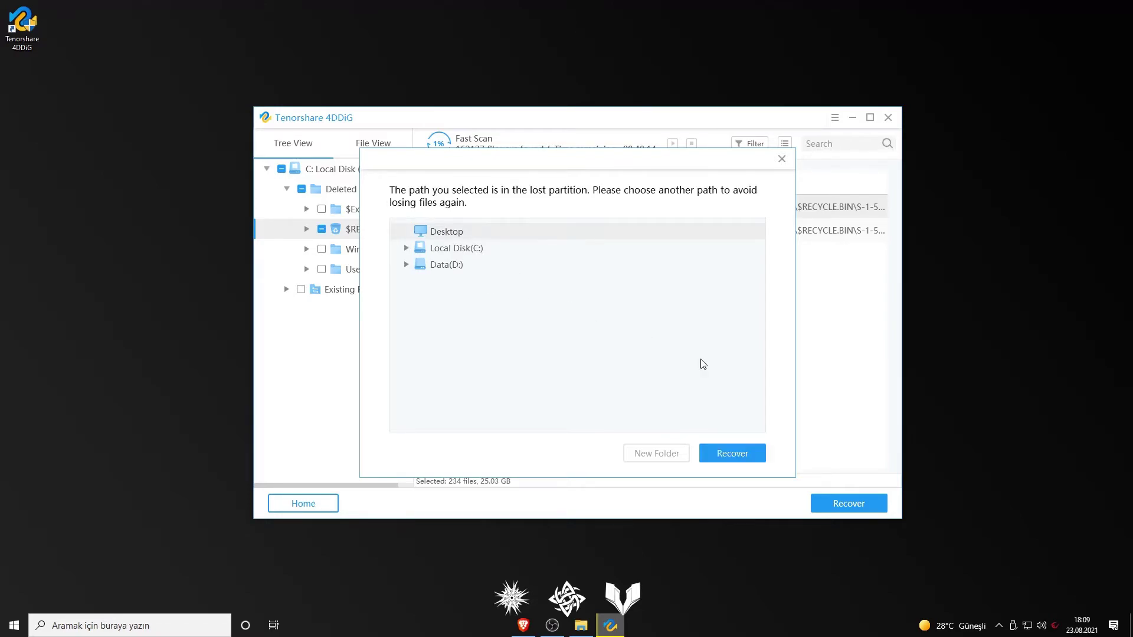
left_click(758, 456)
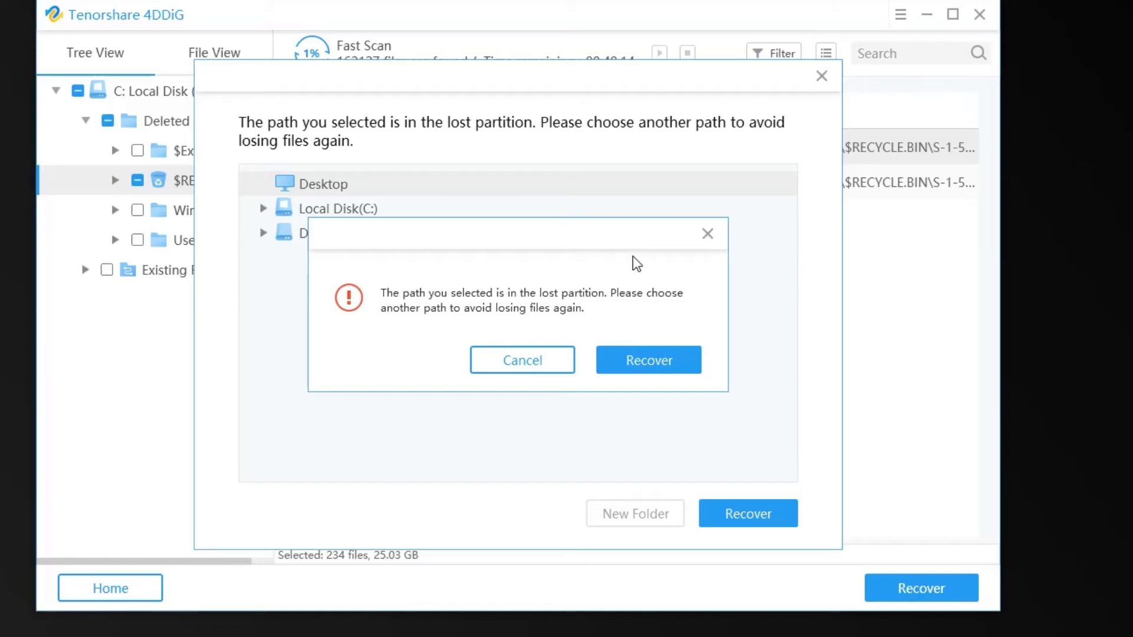
left_click(538, 354)
Step: Recover the selected files to Data (D:) and open the folder holding the recovered files
left_click(301, 232)
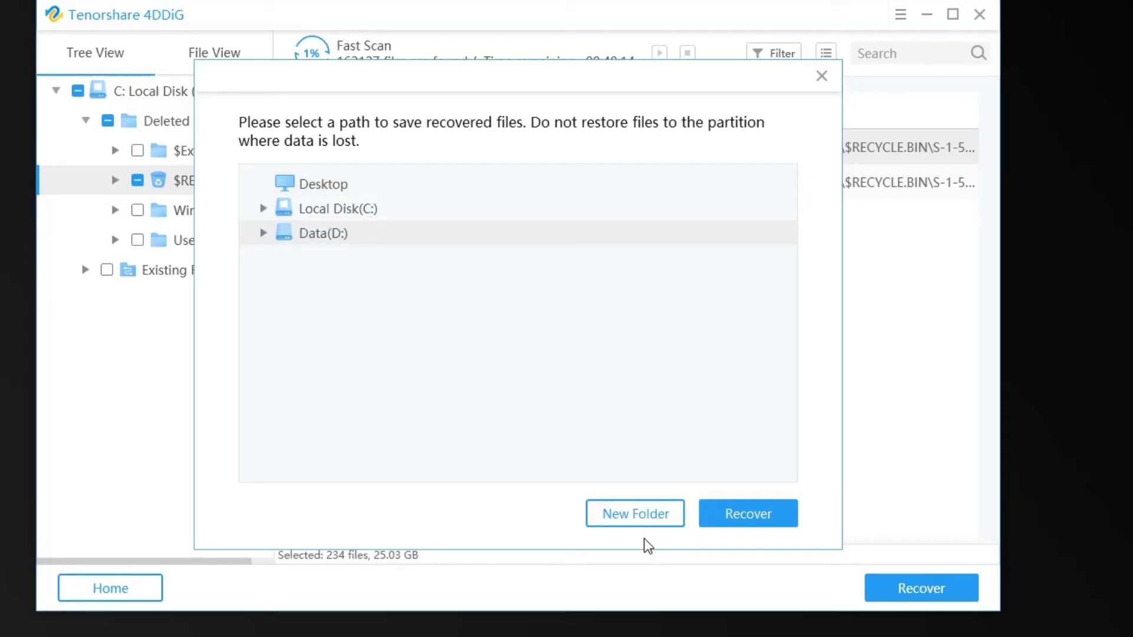
left_click(748, 514)
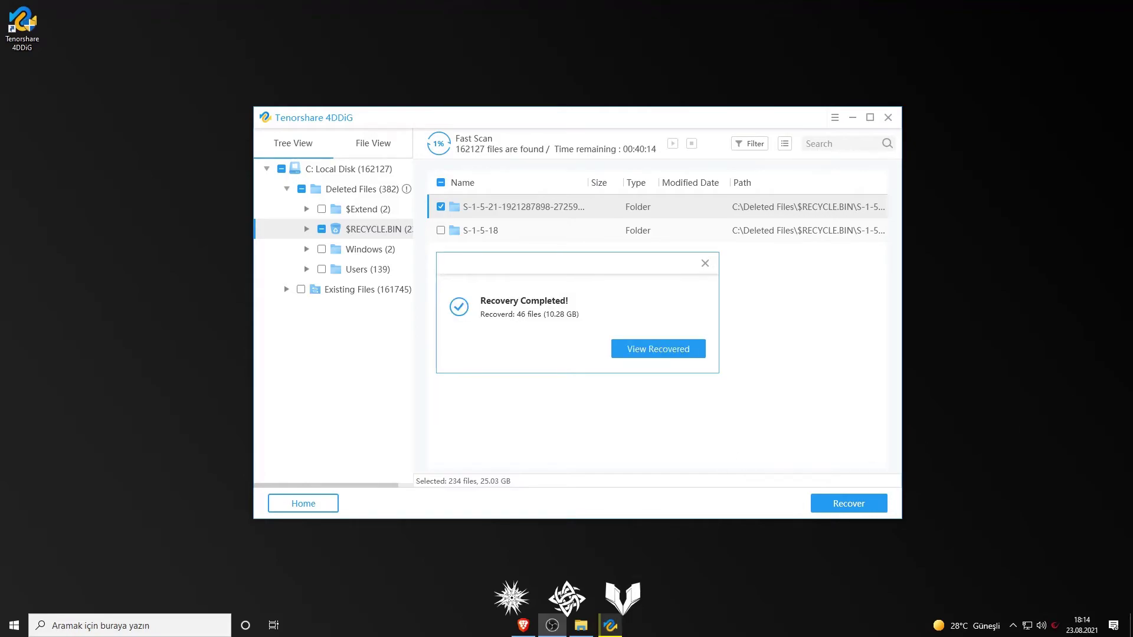
left_click(637, 350)
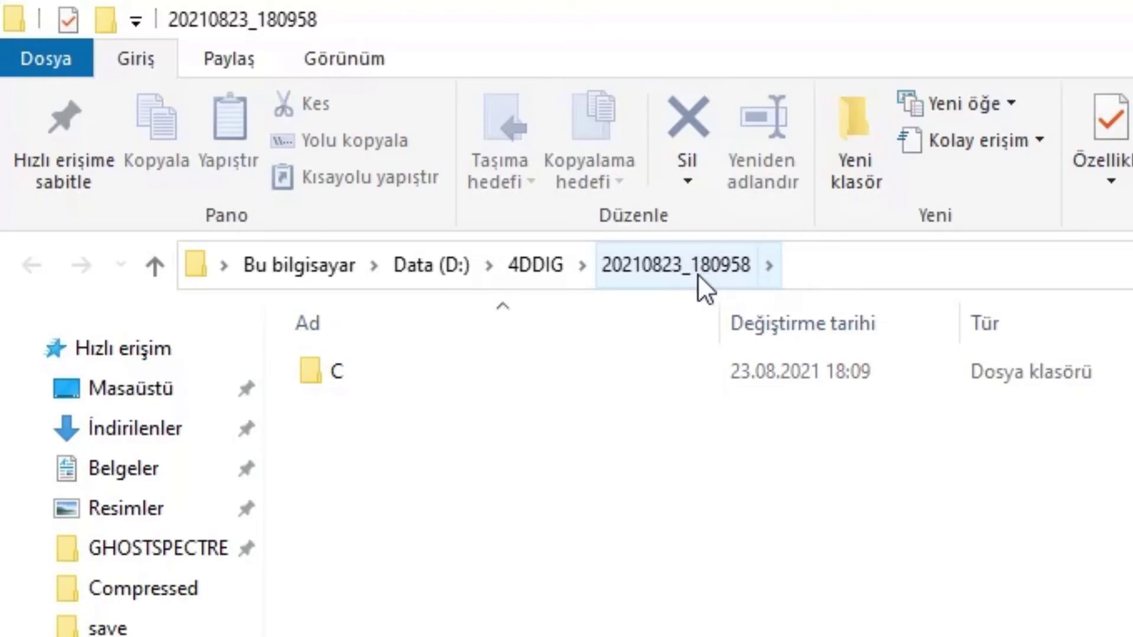
Step: Browse the recovered C folder through Deleted Files and $RECYCLE.BIN to the S-1-5-21 folder and examine its files
double_click(490, 377)
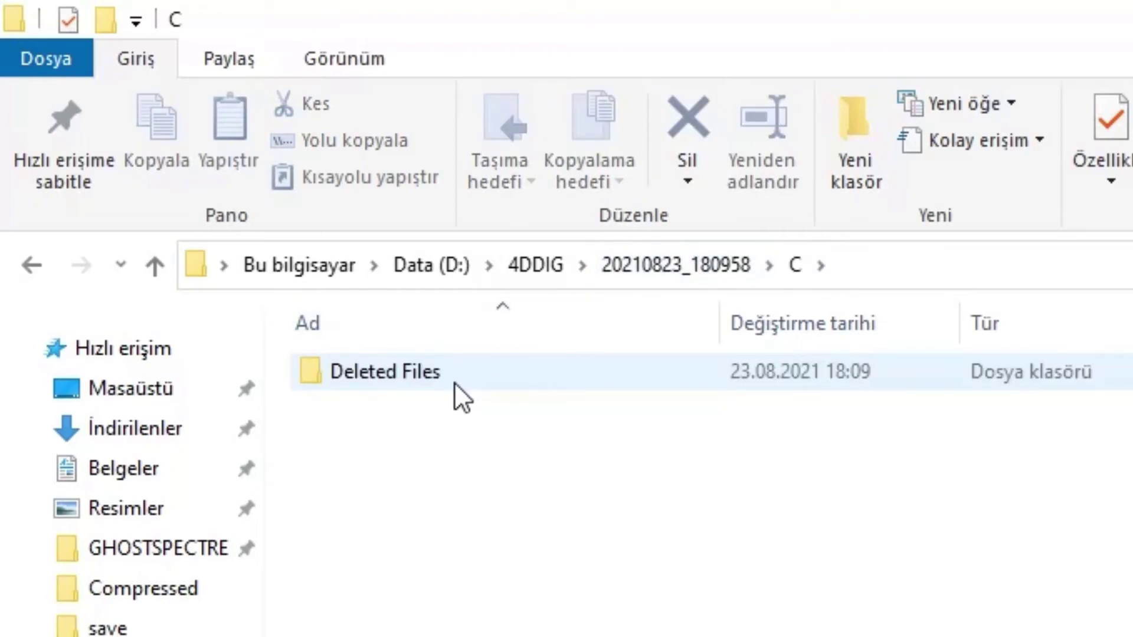
key("alt+Left")
left_click(412, 426)
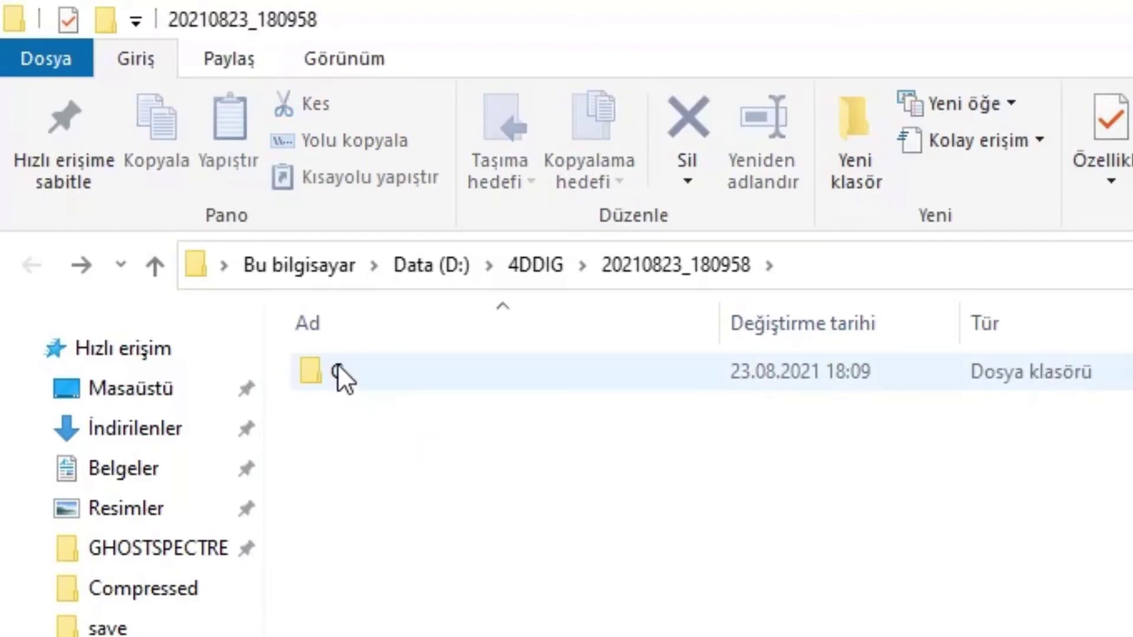
mouse_move(351, 370)
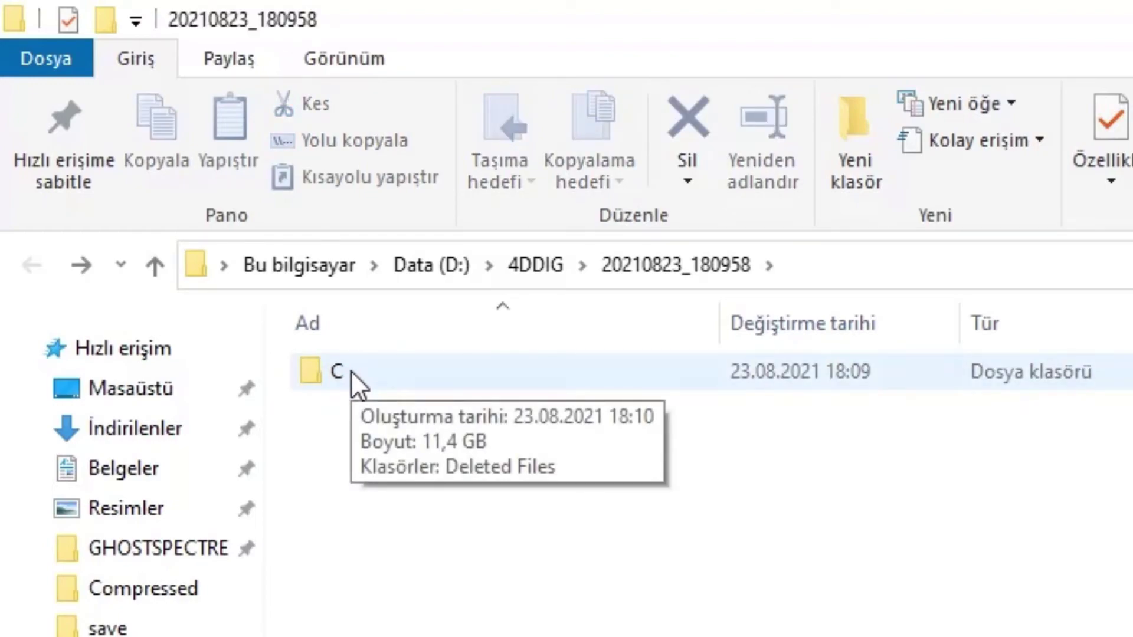
double_click(351, 370)
double_click(452, 385)
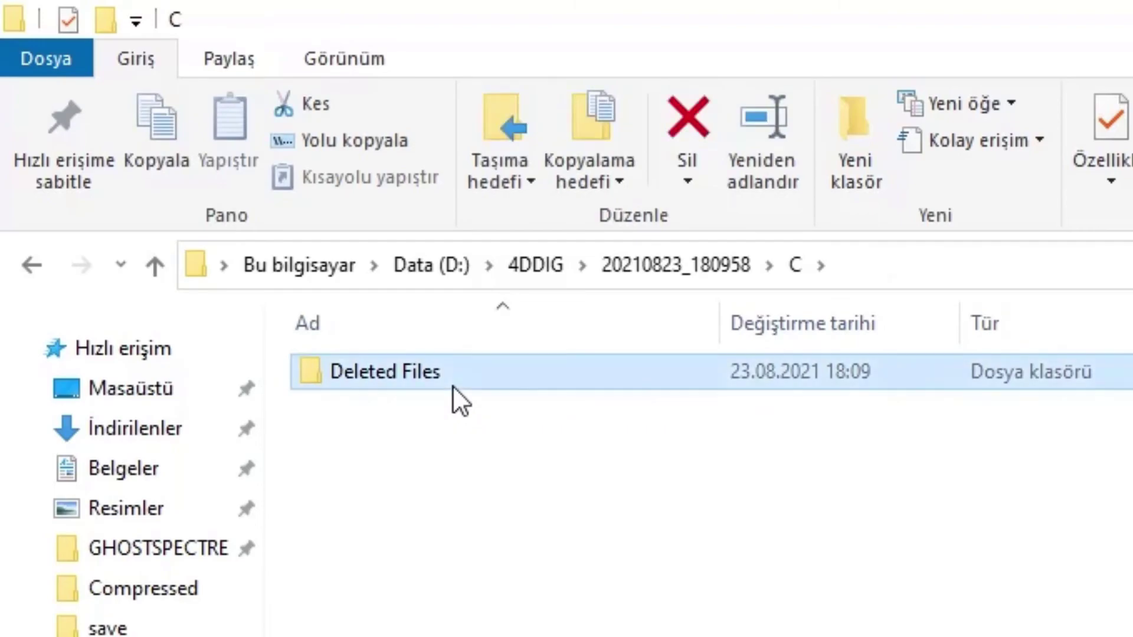
double_click(509, 375)
double_click(515, 381)
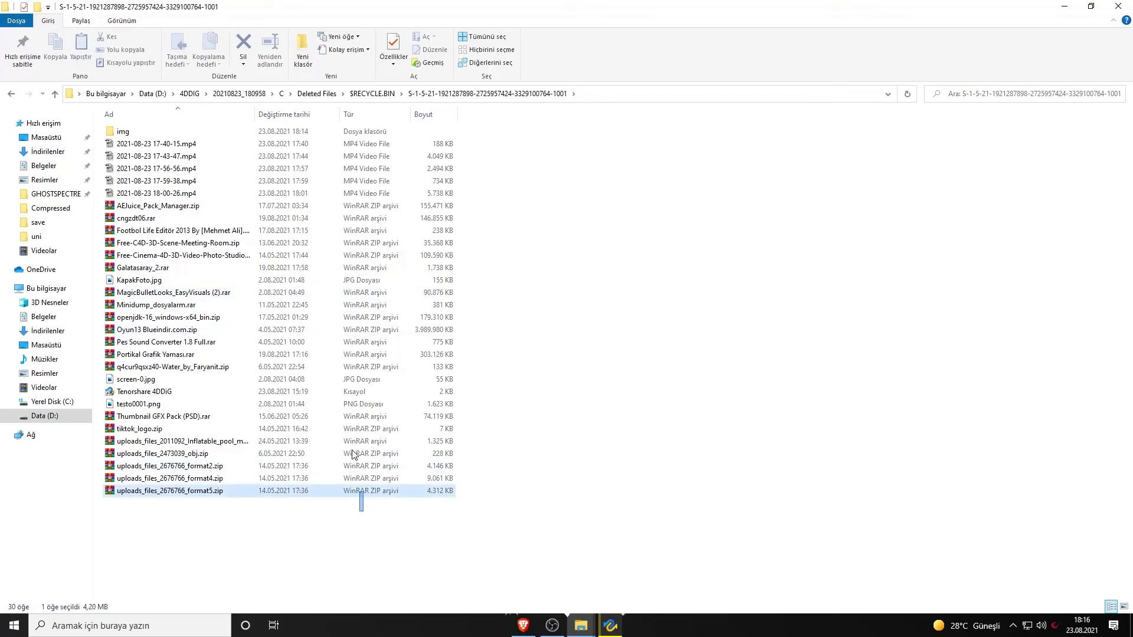
left_click_drag(357, 511, 382, 506)
left_click(383, 515)
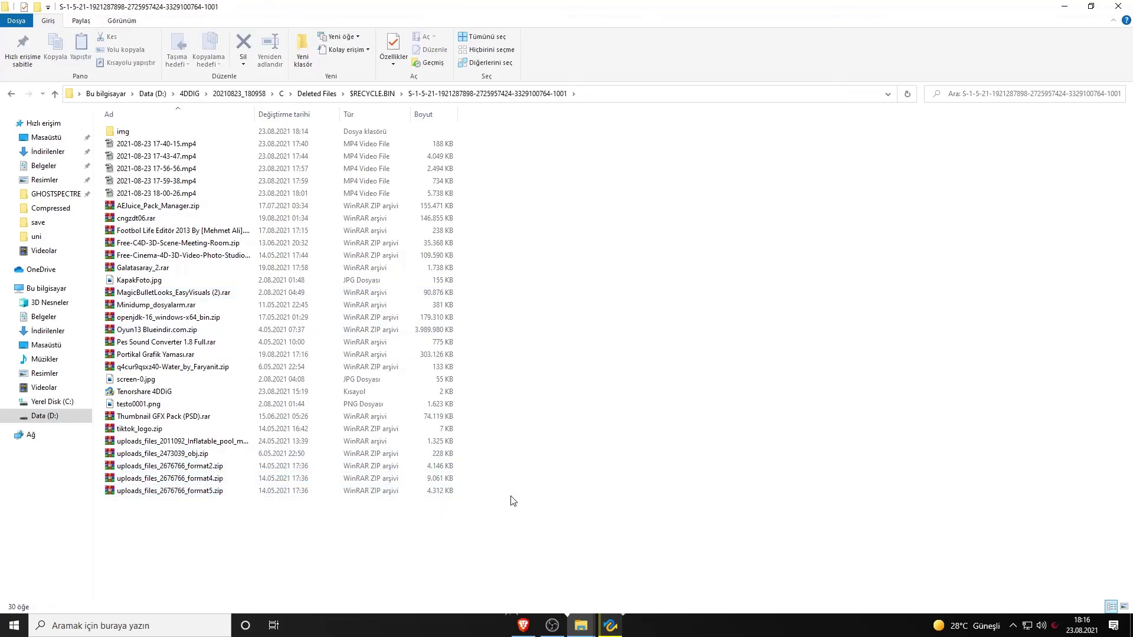
Step: Close the recovered files window and return to the 4DDiG home screen, discarding the scan results
left_click(1117, 6)
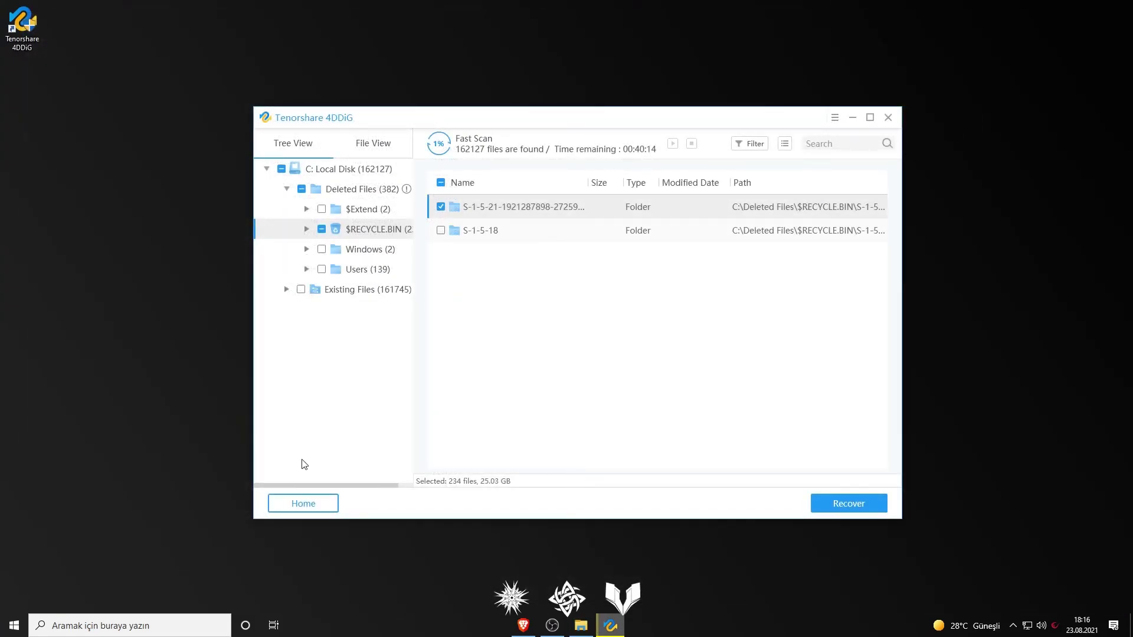
left_click(319, 502)
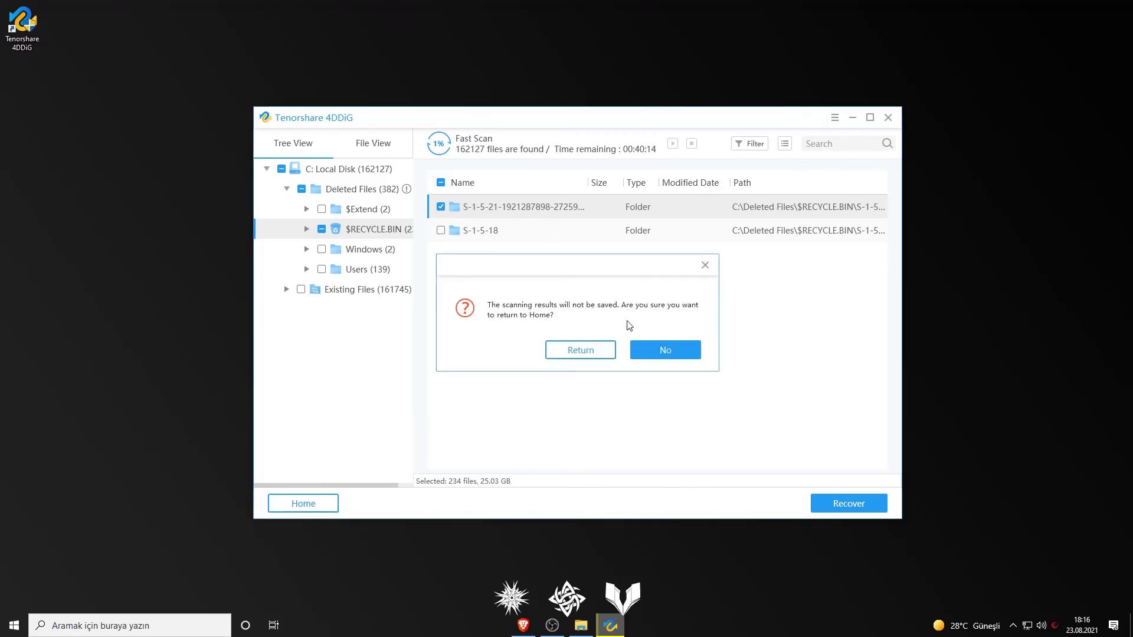
left_click(585, 349)
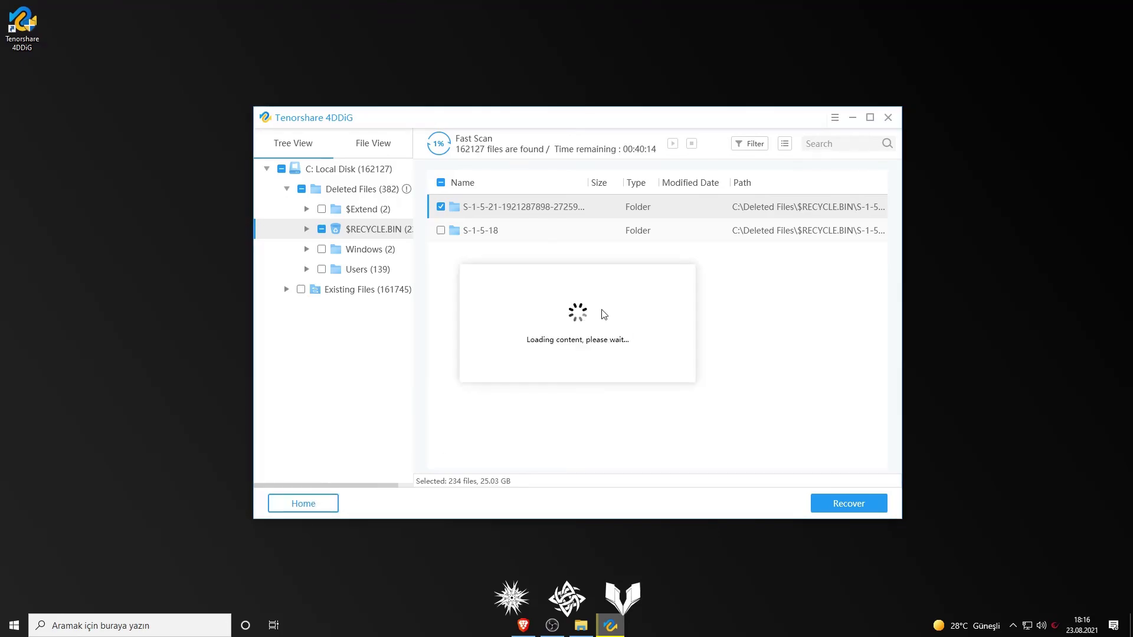